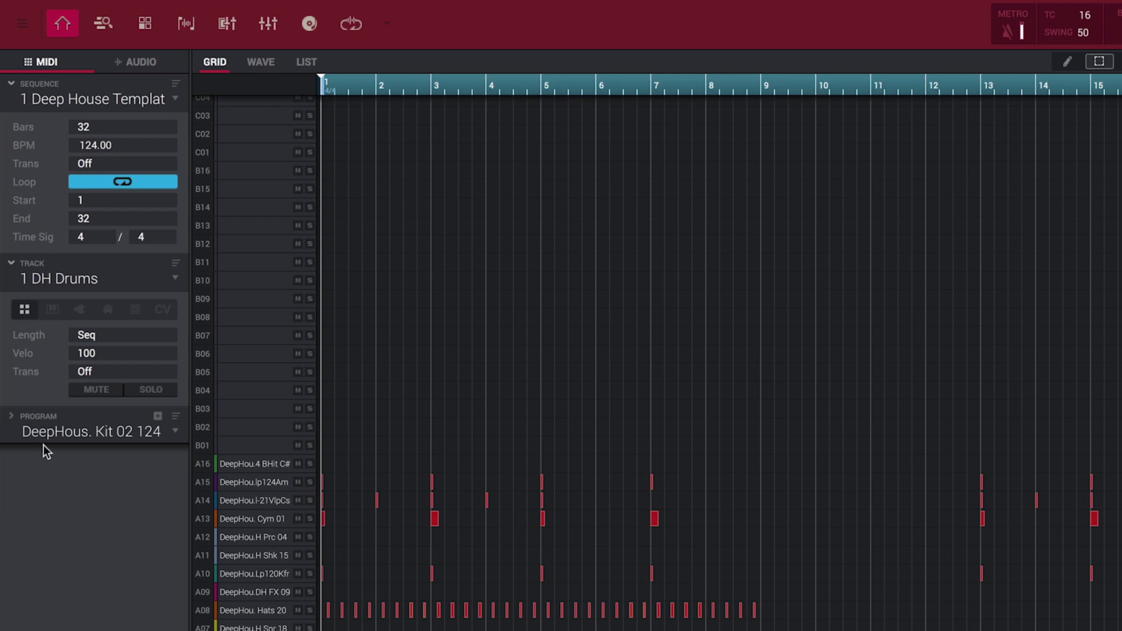
# Step: Collapse the Sequence and Track details, then switch mixer strips through program, outputs and pad A01
pyautogui.click(12, 86)
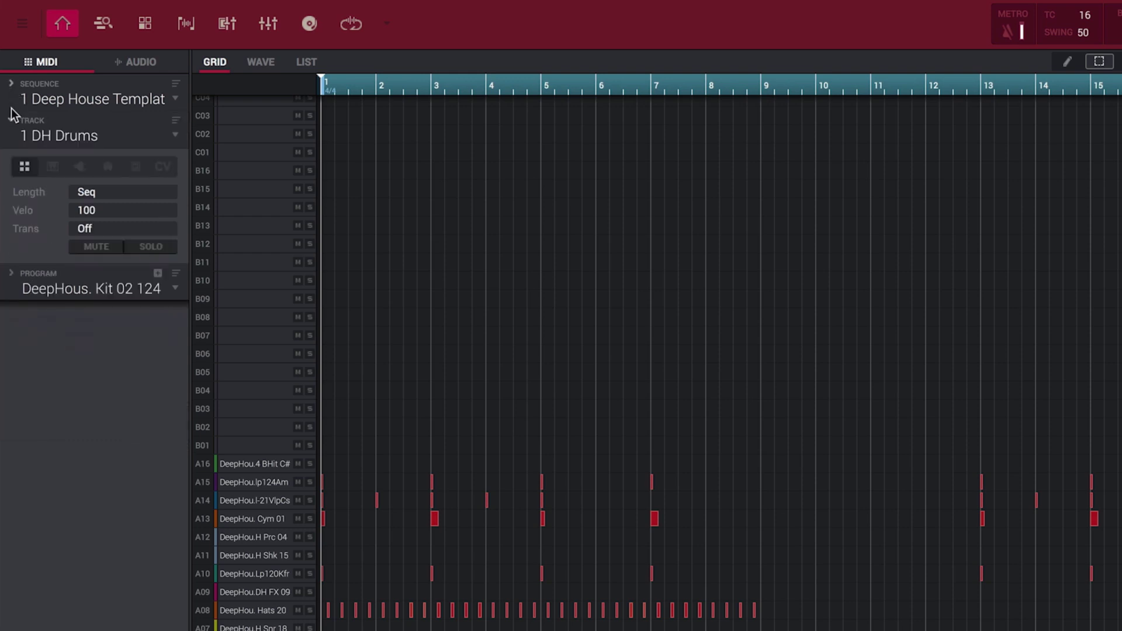
pyautogui.click(12, 122)
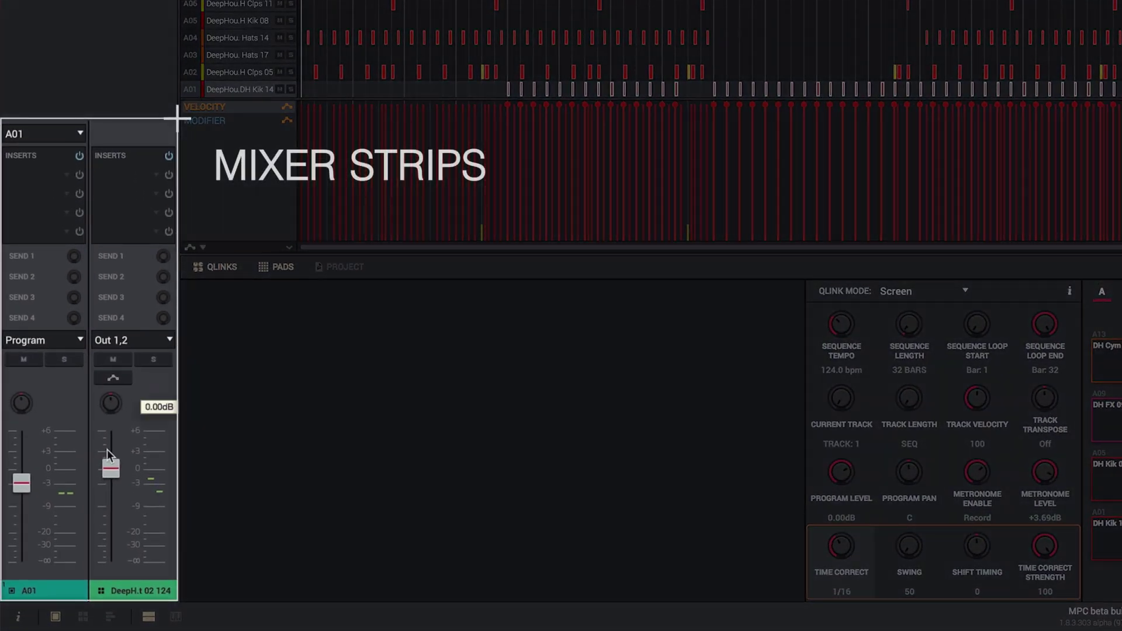
pyautogui.click(82, 617)
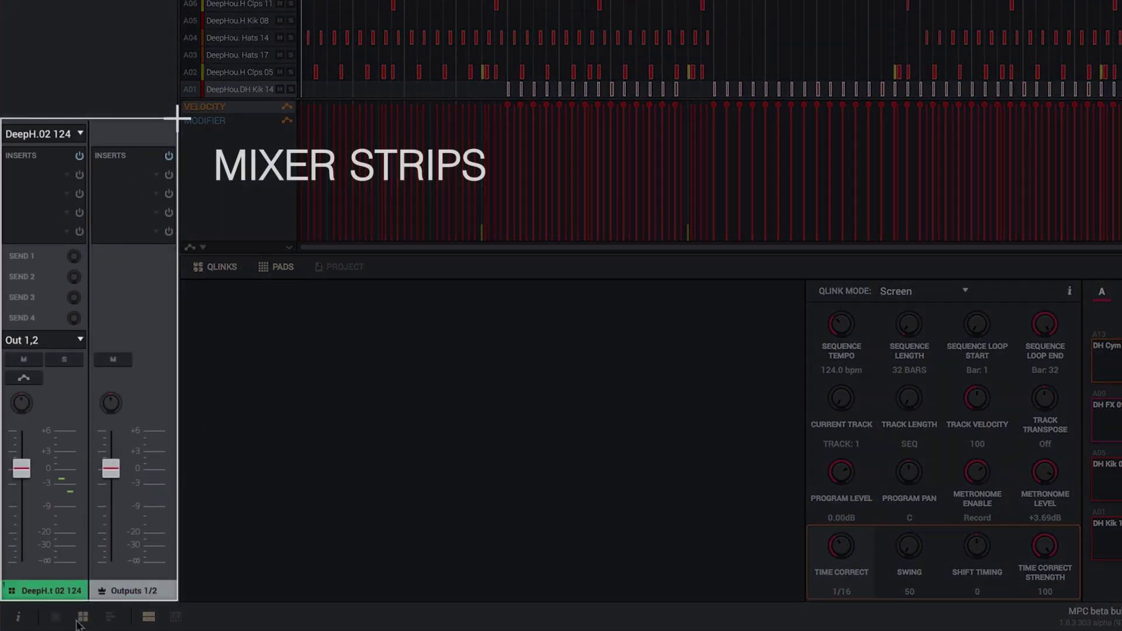
pyautogui.click(105, 618)
pyautogui.click(56, 617)
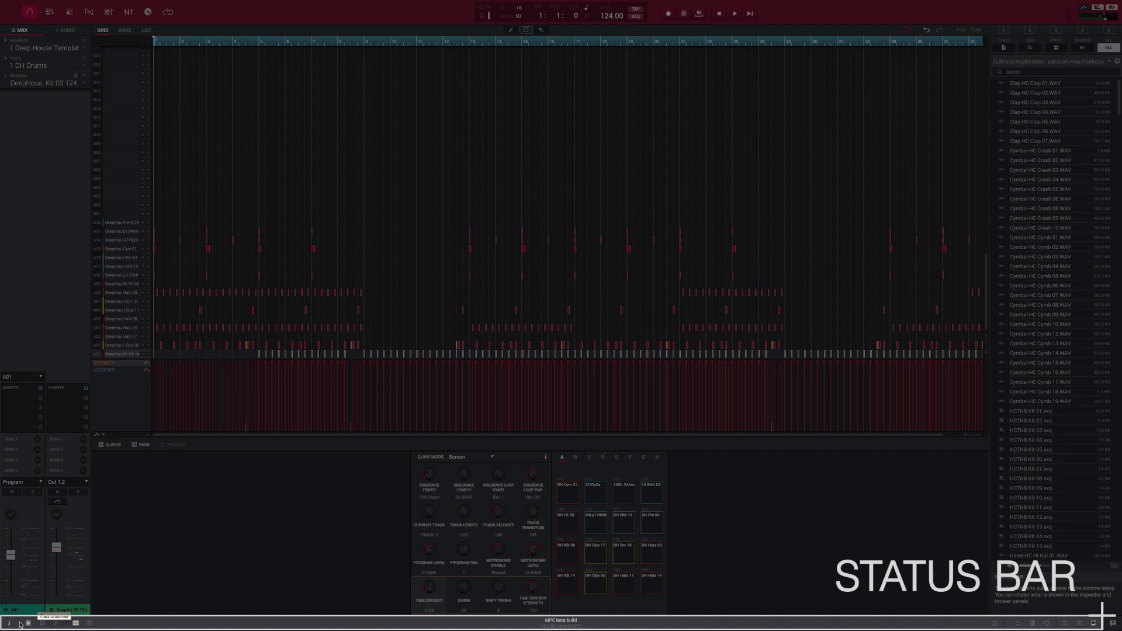
# Step: Toggle the inspector, MIDI keyboard and bottom panel off and back on from the status bar
pyautogui.click(9, 623)
pyautogui.click(10, 625)
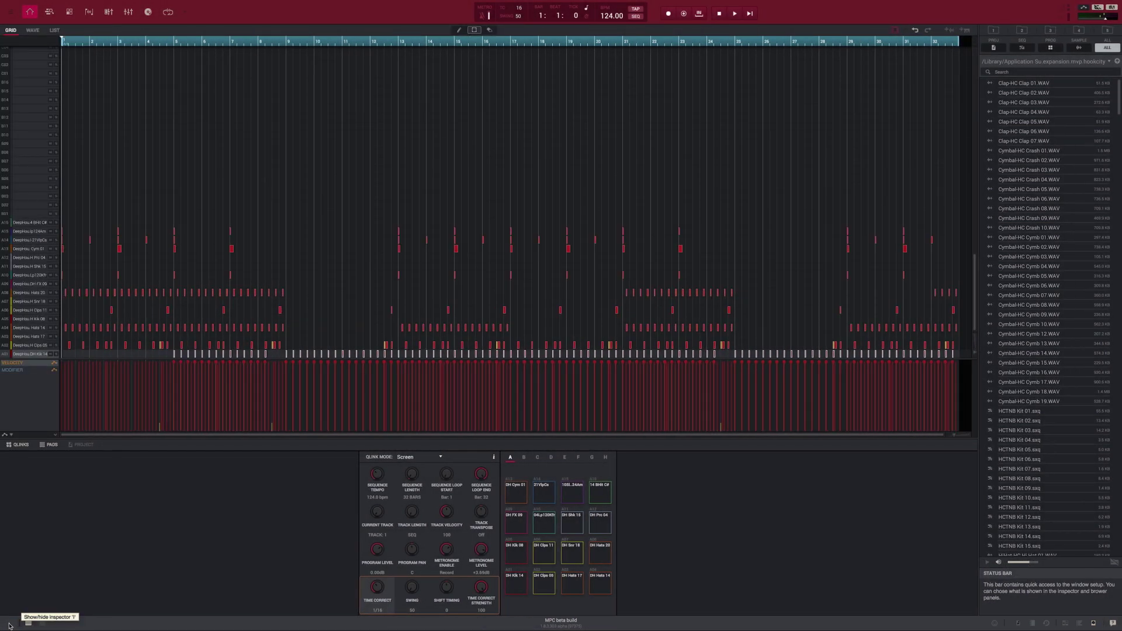
pyautogui.click(9, 624)
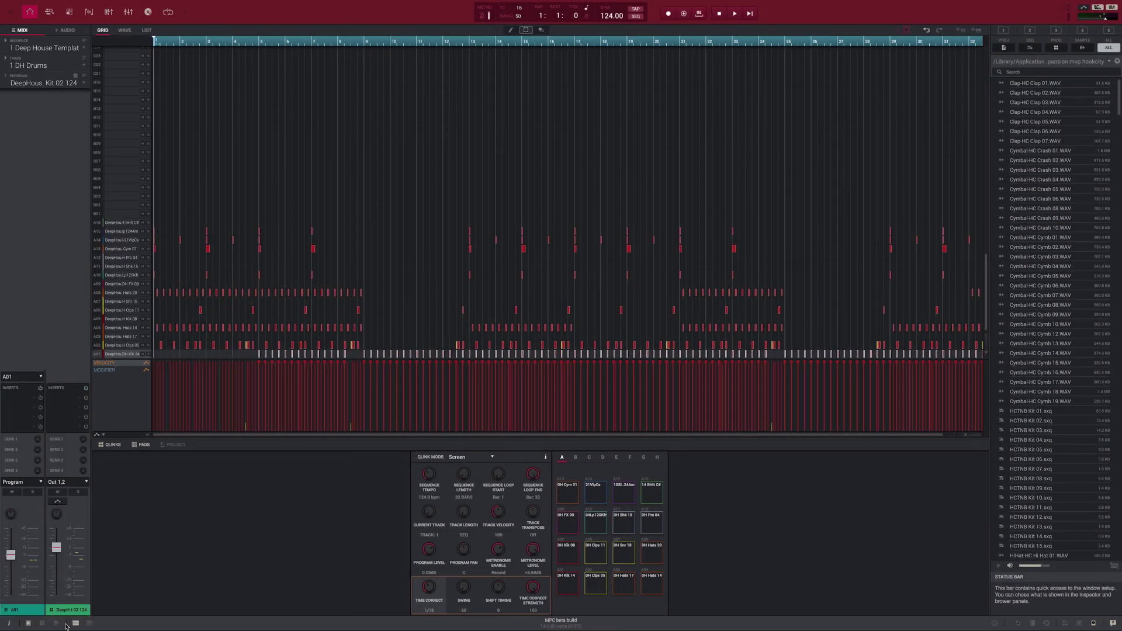
pyautogui.click(89, 623)
pyautogui.click(89, 623)
pyautogui.click(76, 624)
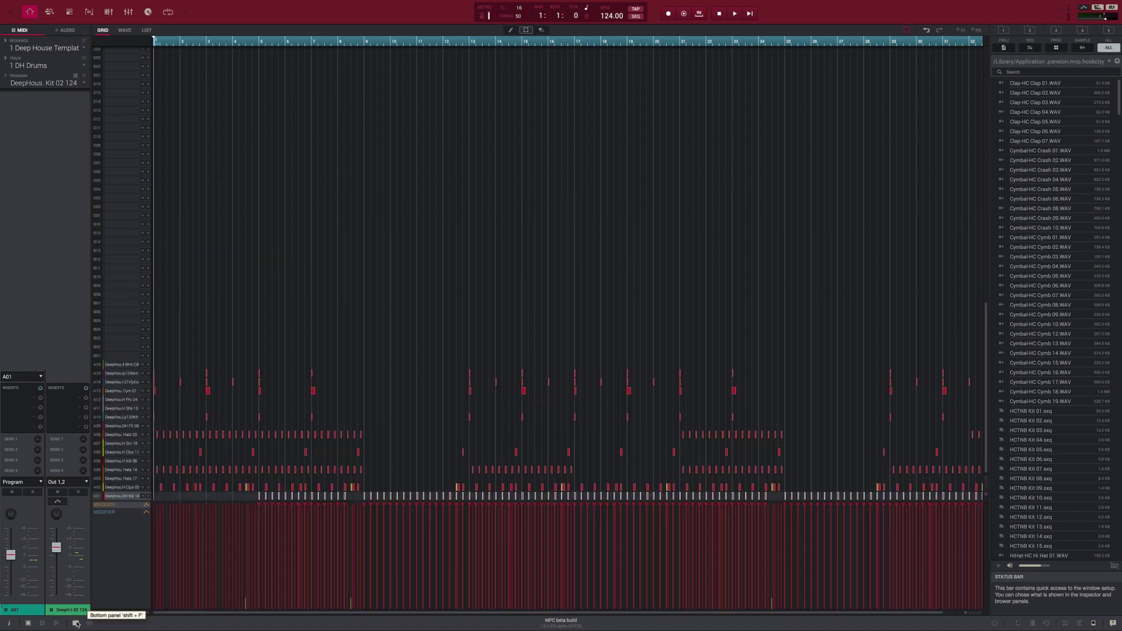
pyautogui.click(76, 623)
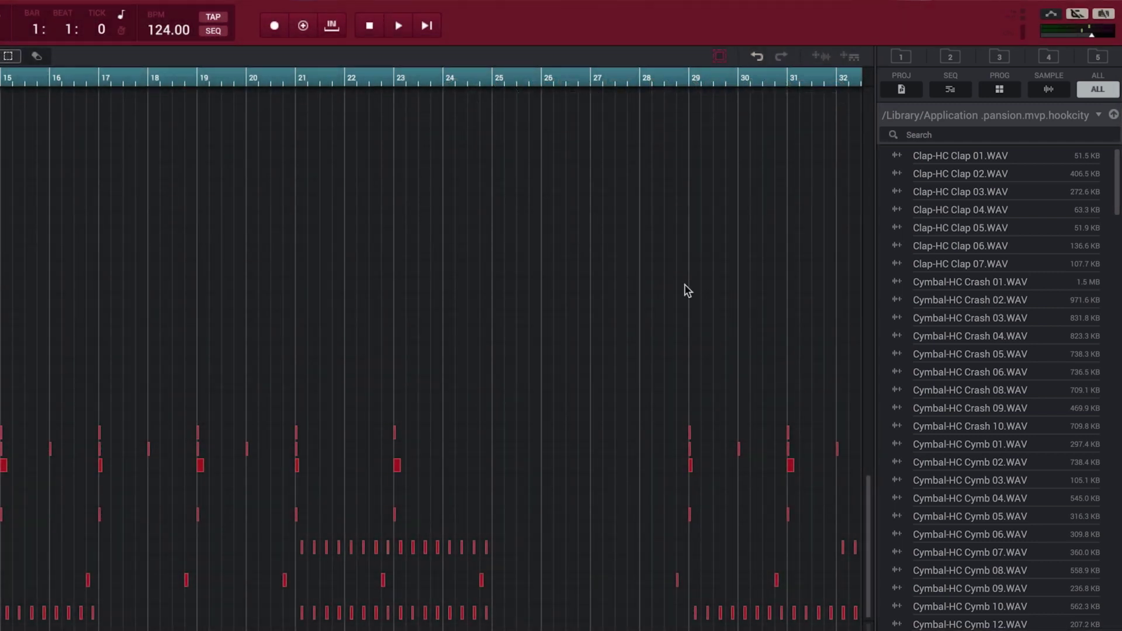
# Step: Search the browser for 'kick' so only the Kick-HC Kick samples are listed
pyautogui.click(923, 135)
pyautogui.write('kic')
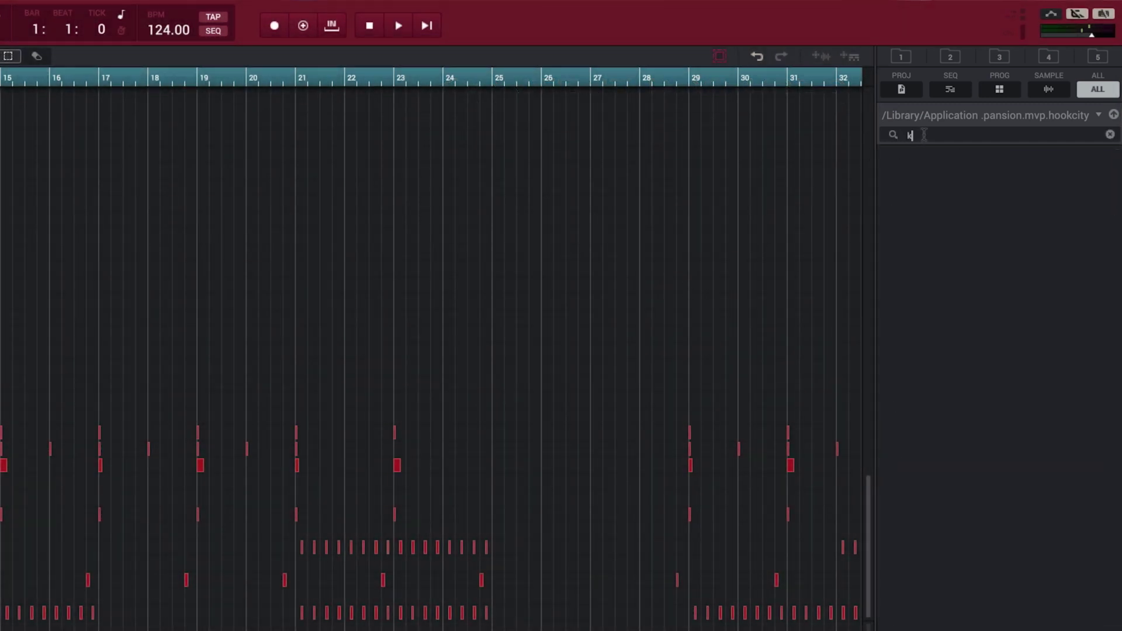
pyautogui.write('k')
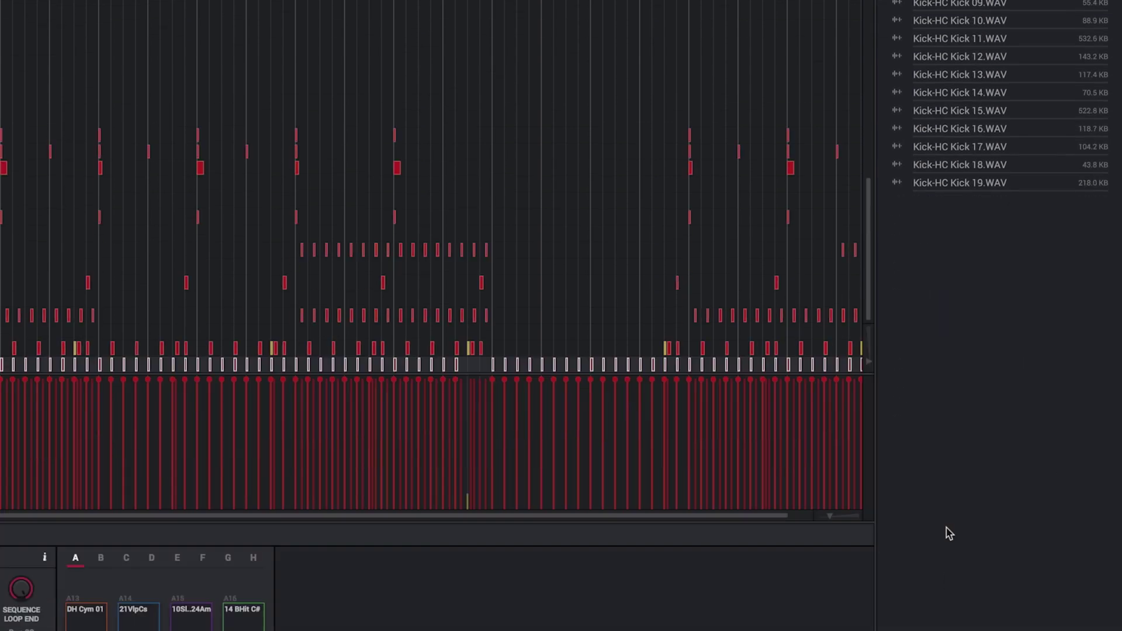
# Step: Show Project Info, then Undo History, toggle Quick Help off and on, then open the Expansion Browser
pyautogui.click(929, 620)
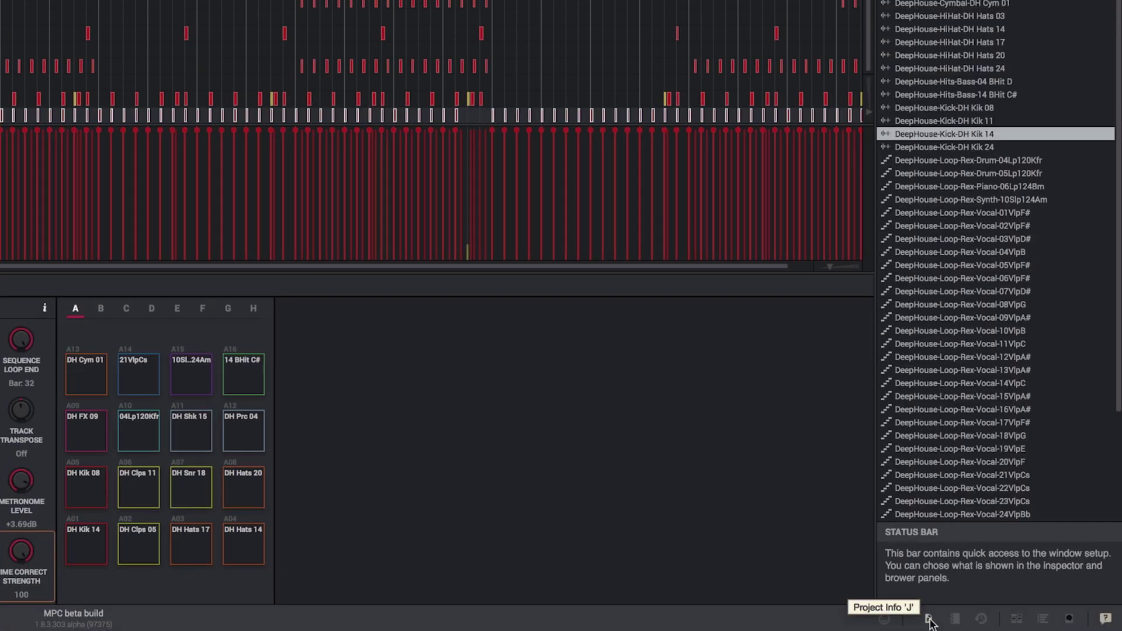
pyautogui.click(981, 619)
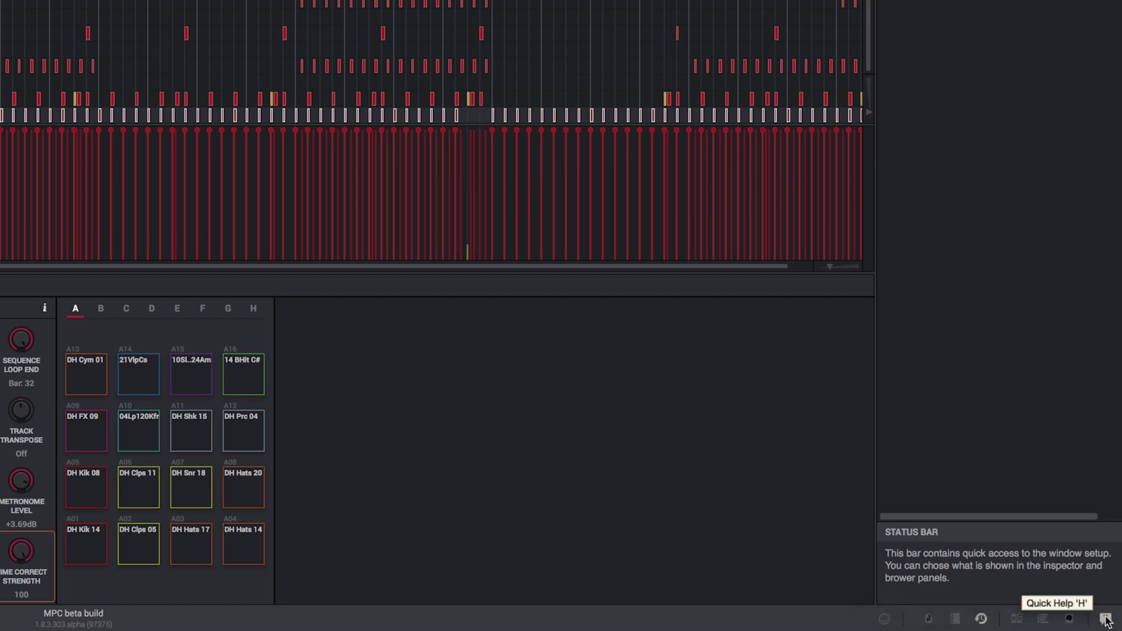
pyautogui.click(1107, 621)
pyautogui.click(1107, 621)
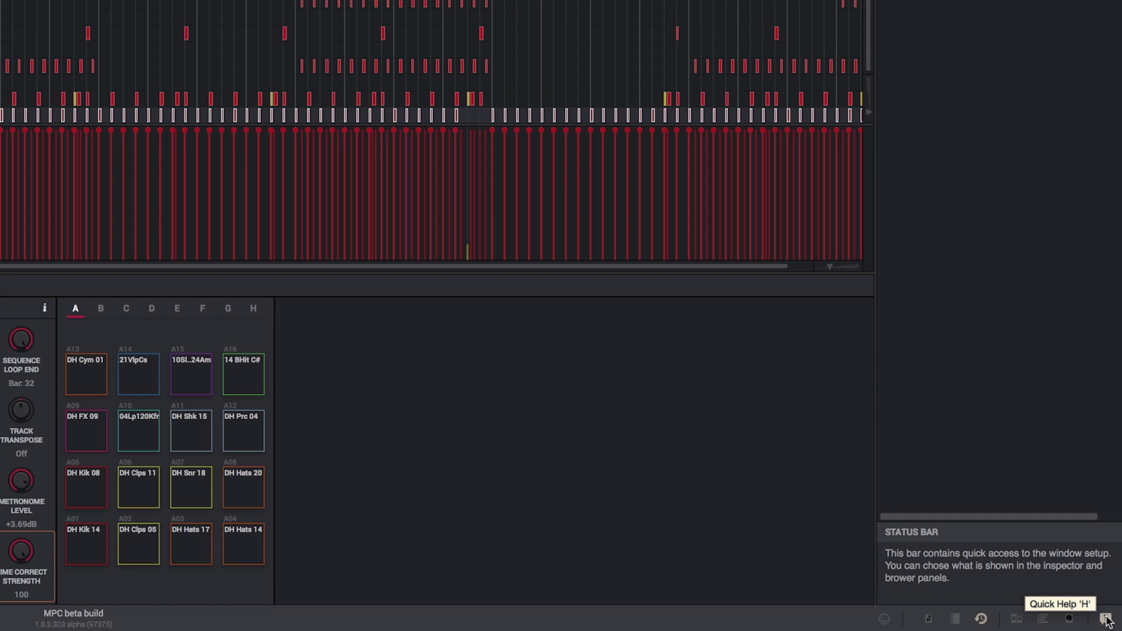
pyautogui.click(1017, 619)
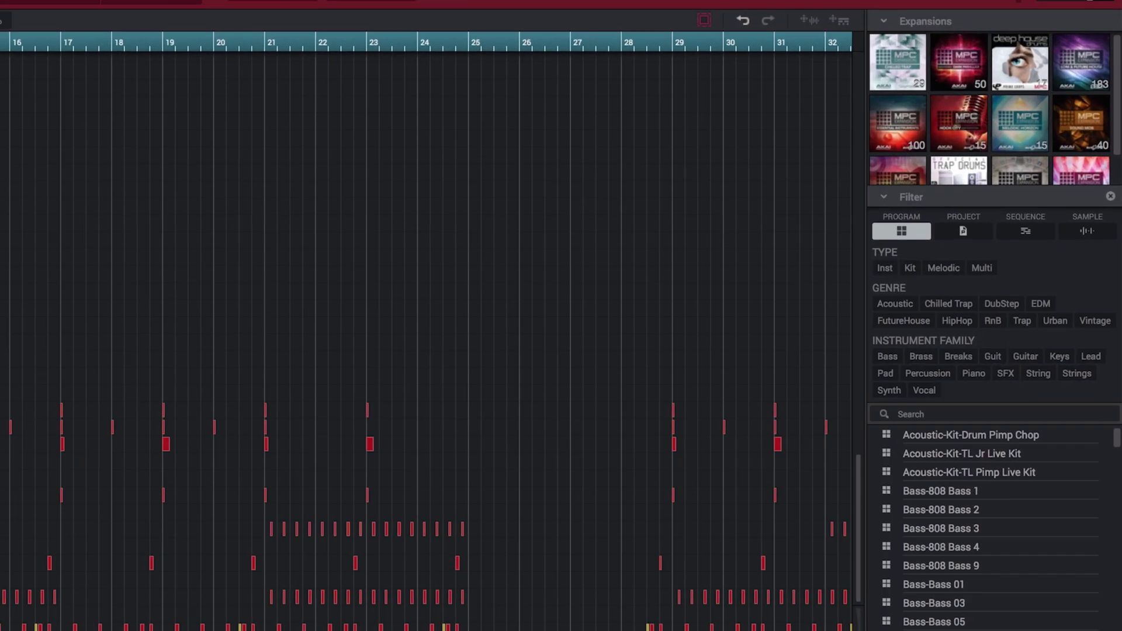
# Step: Filter the expansion programs to TYPE Kit and GENRE Chilled Trap
pyautogui.click(885, 300)
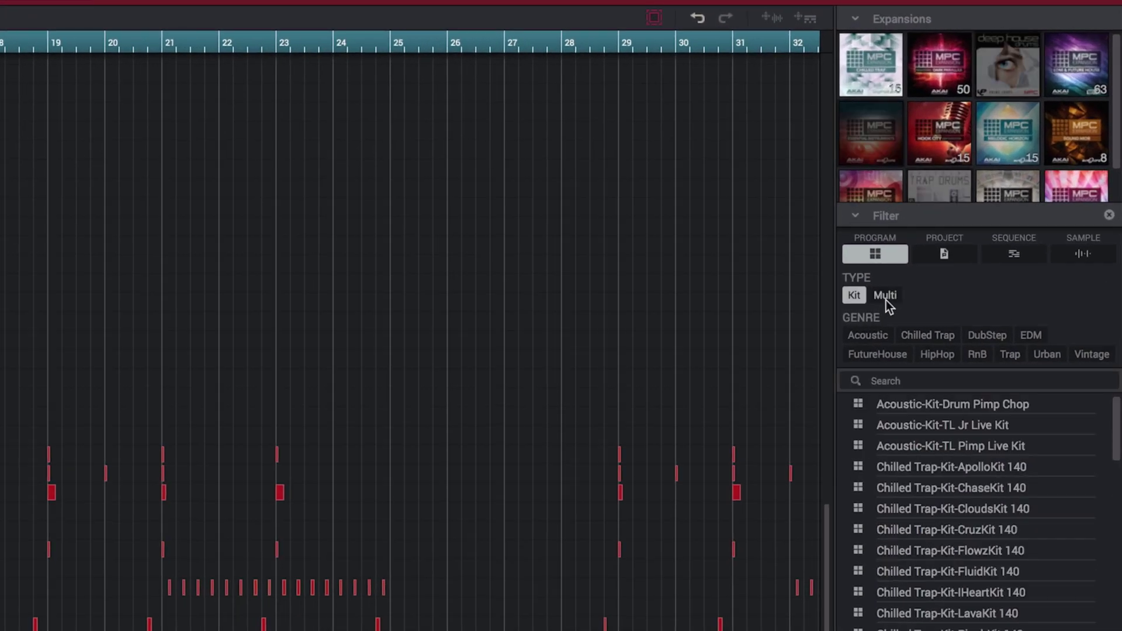
pyautogui.click(916, 331)
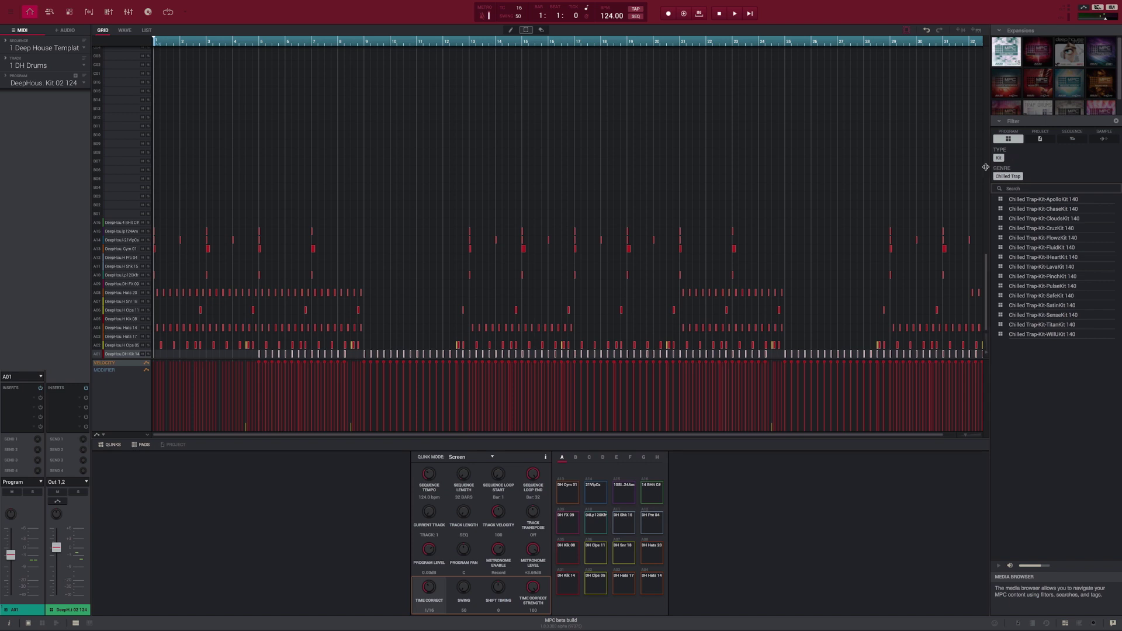
# Step: In the WAVE view, audition pads A01, A05, a hi-hat, and A02 DH Clps 05
pyautogui.click(125, 31)
pyautogui.press('z')
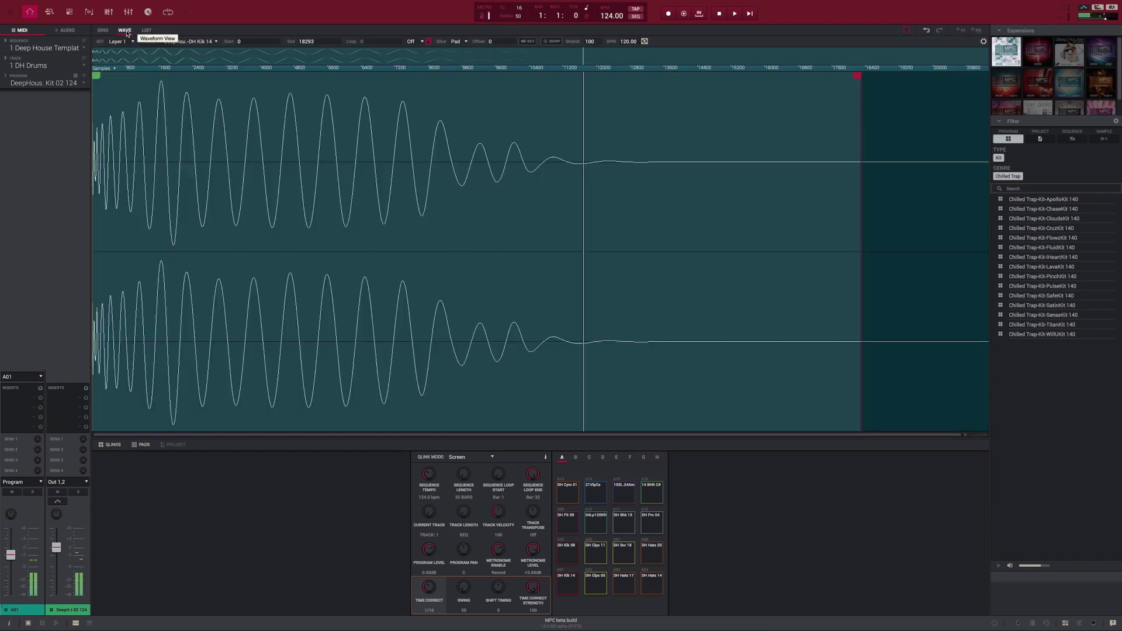
pyautogui.press('a')
pyautogui.press('c')
pyautogui.press('x')
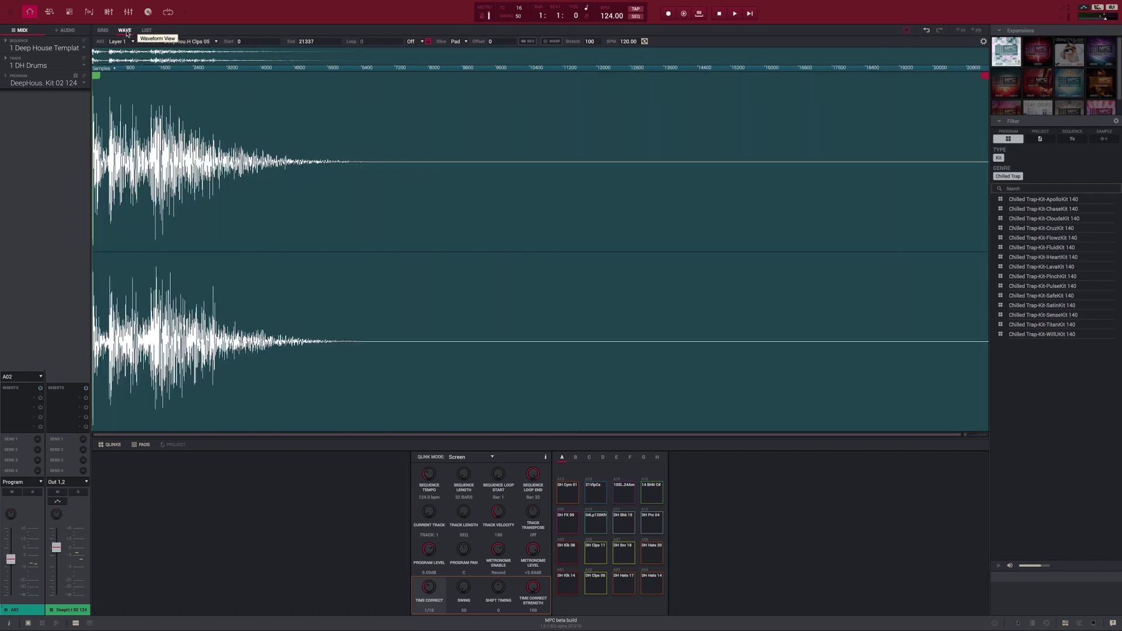
# Step: Trim the clap sample to start 4213 and end 14642, then return to the grid
pyautogui.moveTo(97, 75); pyautogui.dragTo(272, 75)
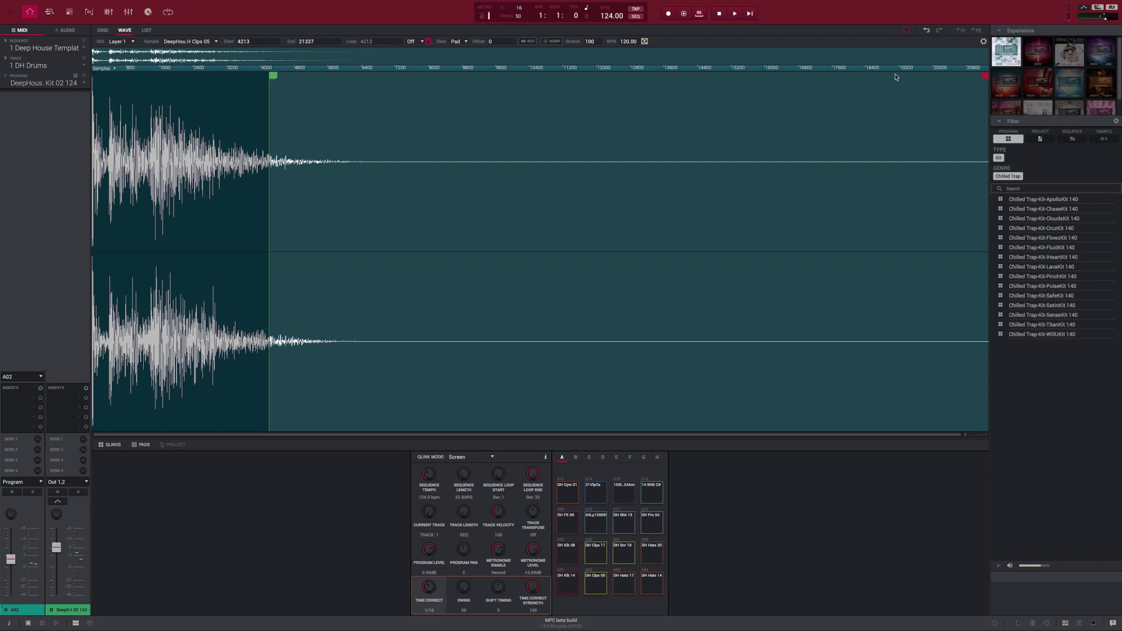
pyautogui.moveTo(981, 76); pyautogui.dragTo(701, 106)
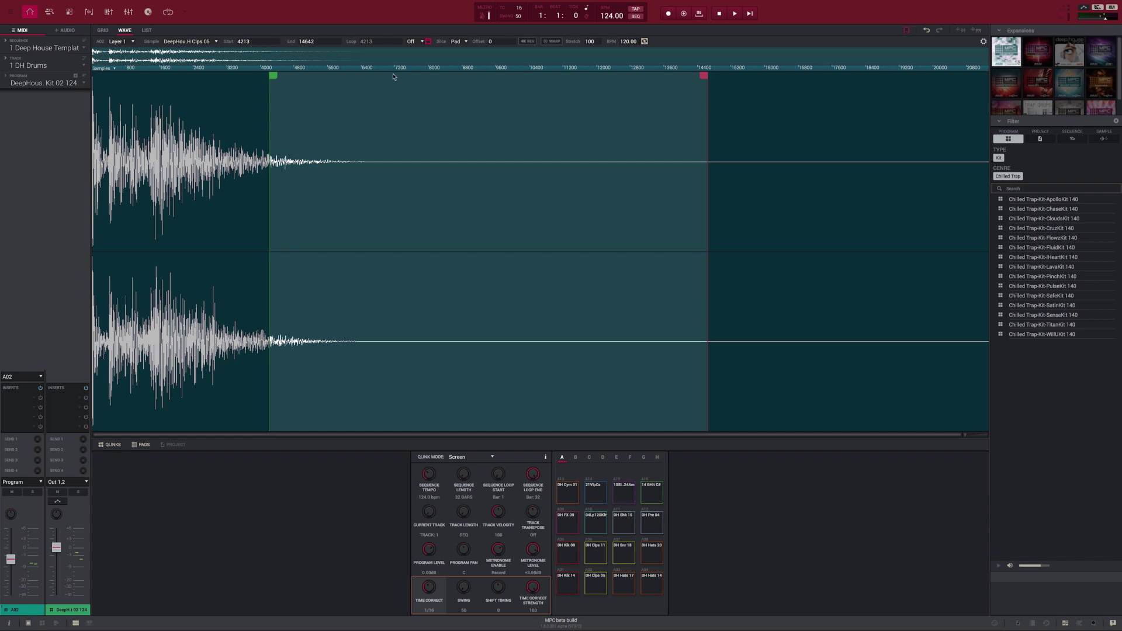
pyautogui.click(103, 31)
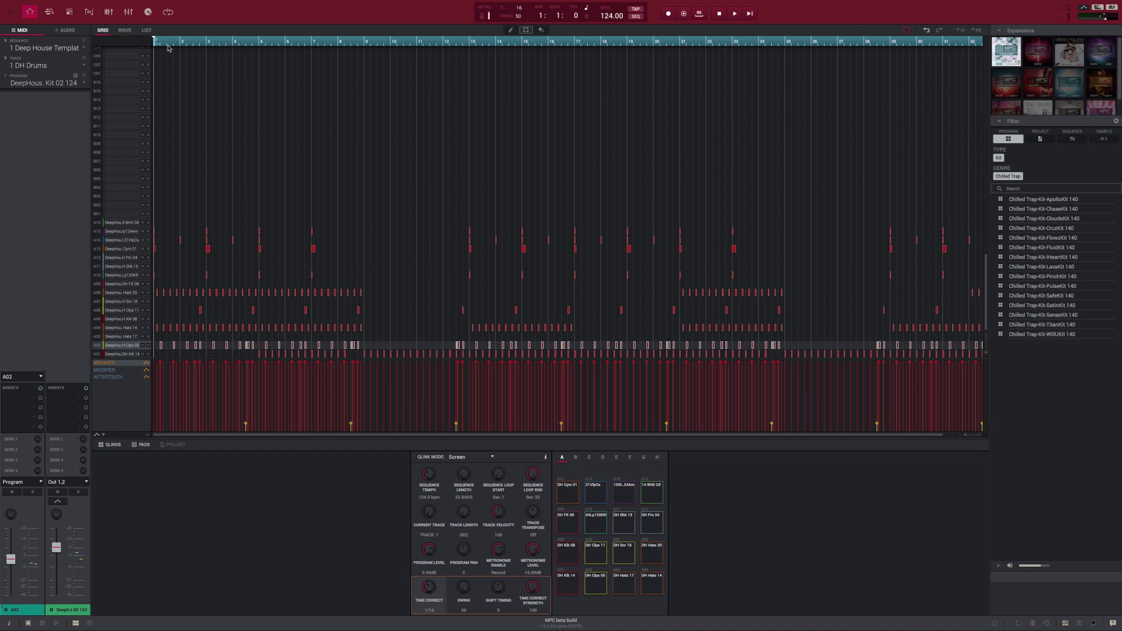
pyautogui.moveTo(379, 46); pyautogui.dragTo(361, 3)
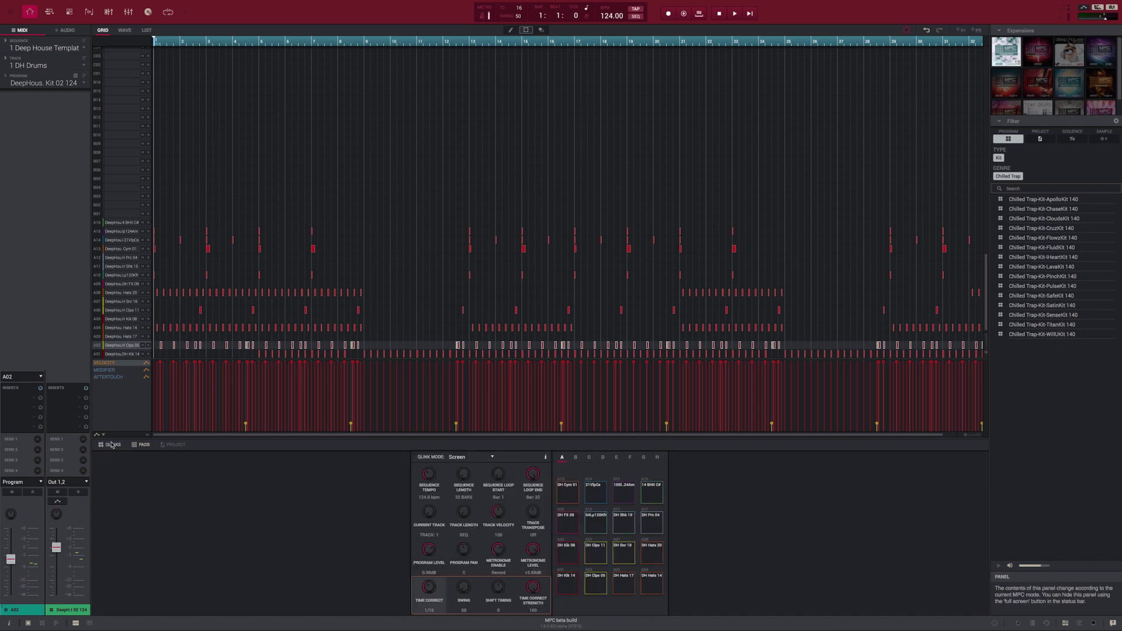
pyautogui.click(140, 445)
# Step: Restore the pad grid and show the PROJECT contents in the bottom panel
pyautogui.click(140, 445)
pyautogui.click(180, 447)
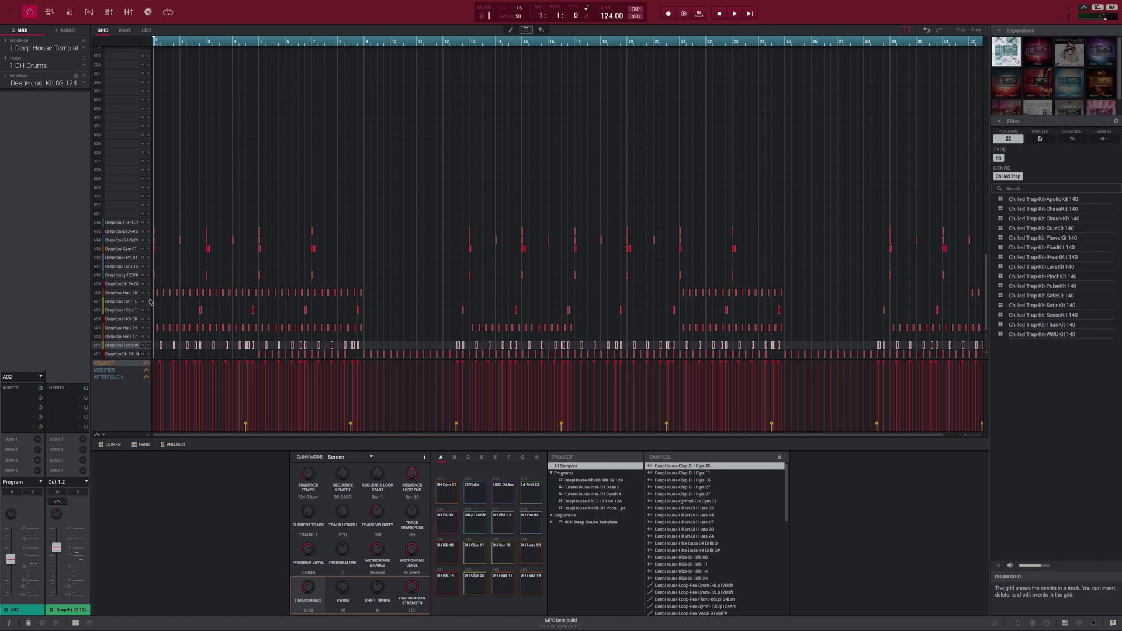
# Step: Open the Program Editor for the DeepHouse drum kit in the bottom panel
pyautogui.click(69, 12)
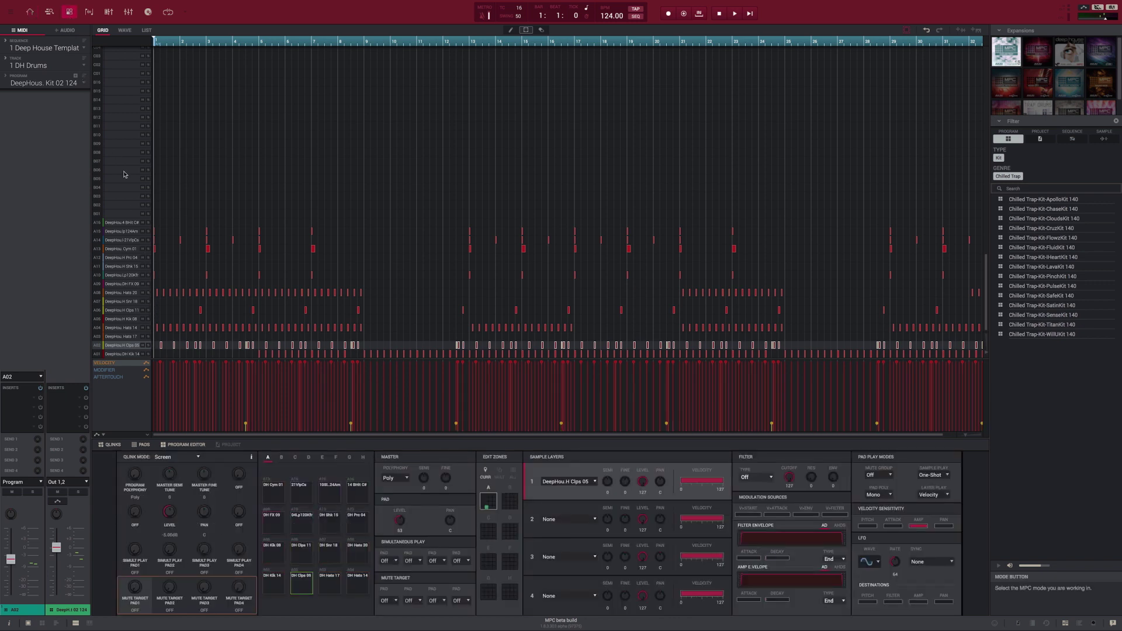
pyautogui.click(182, 445)
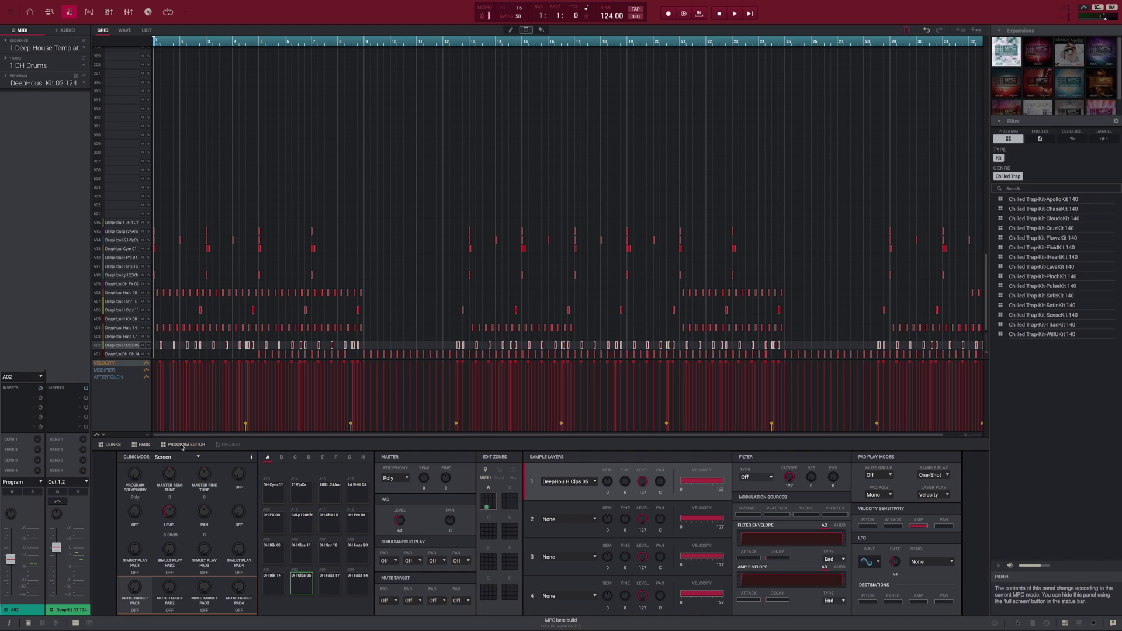